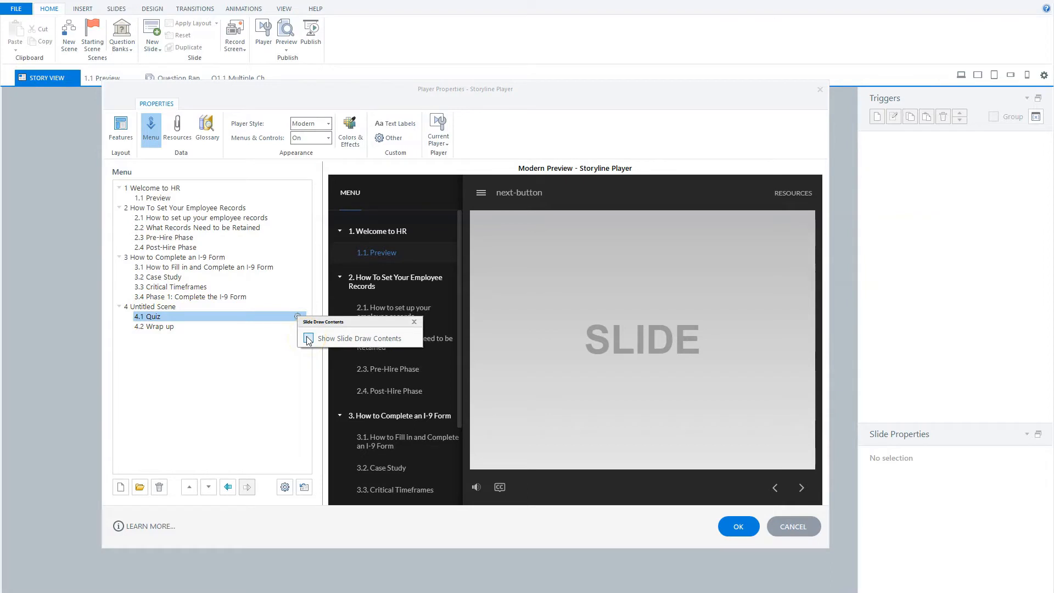
Turn on showing the slide draw contents for the 4.1 Quiz entry in the player menu.
left_click(308, 338)
left_click(278, 369)
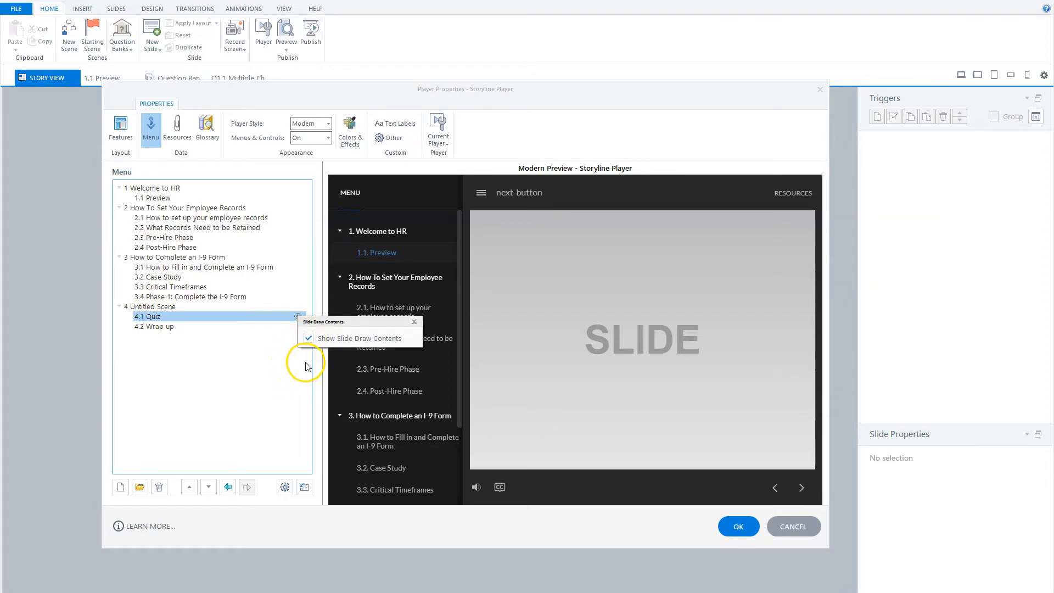
scroll(400, 400, "down", 3)
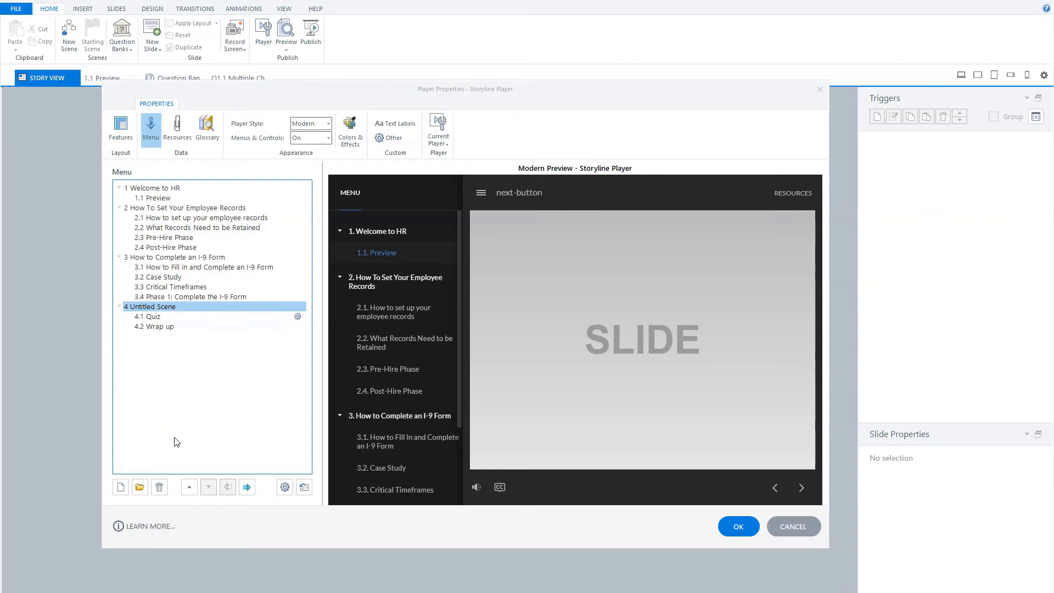
left_click(170, 437)
left_click(159, 415)
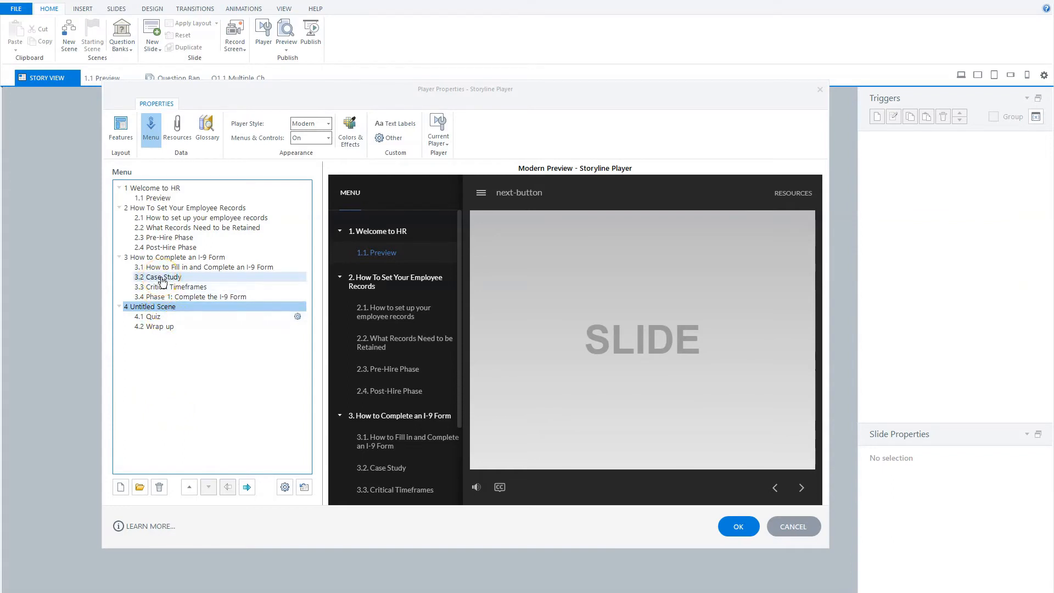
Insert a new menu heading named "Case study" directly above the 3.2 Case Study entry.
left_click(162, 278)
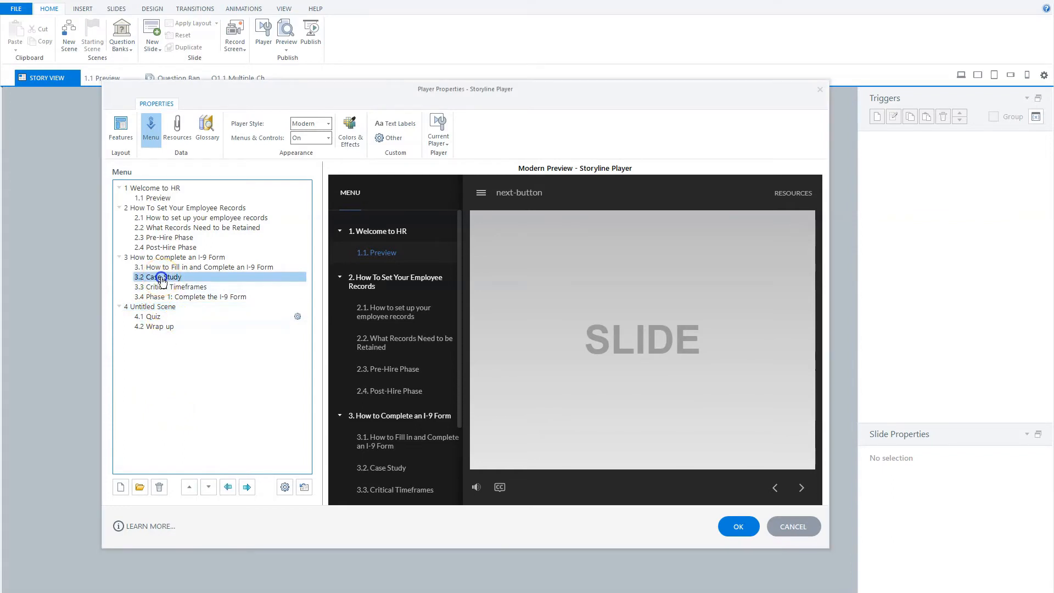
left_click(119, 487)
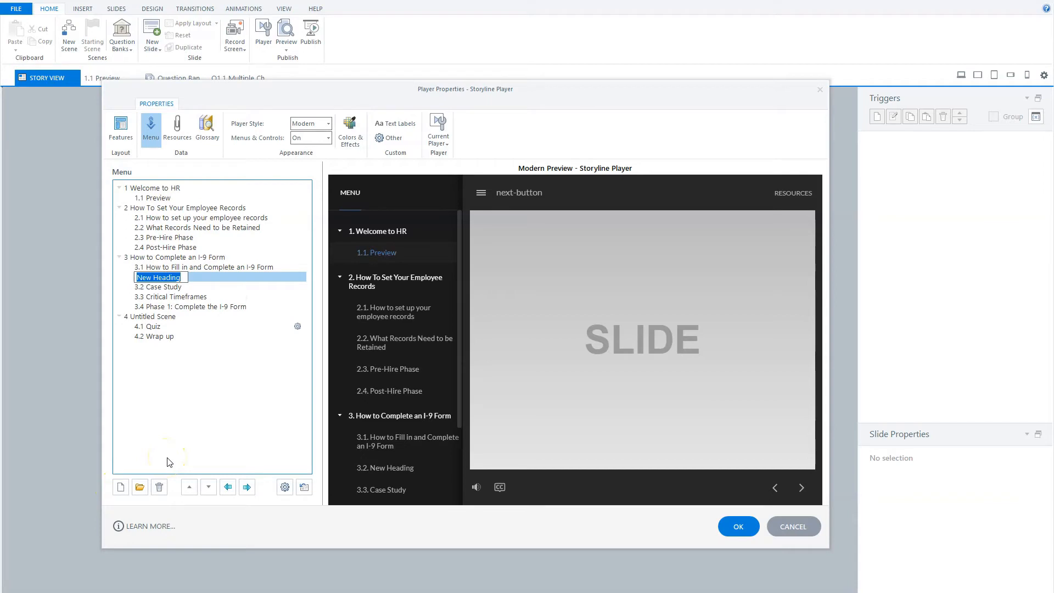
type("Case t")
key("BackSpace")
type("study")
key("Return")
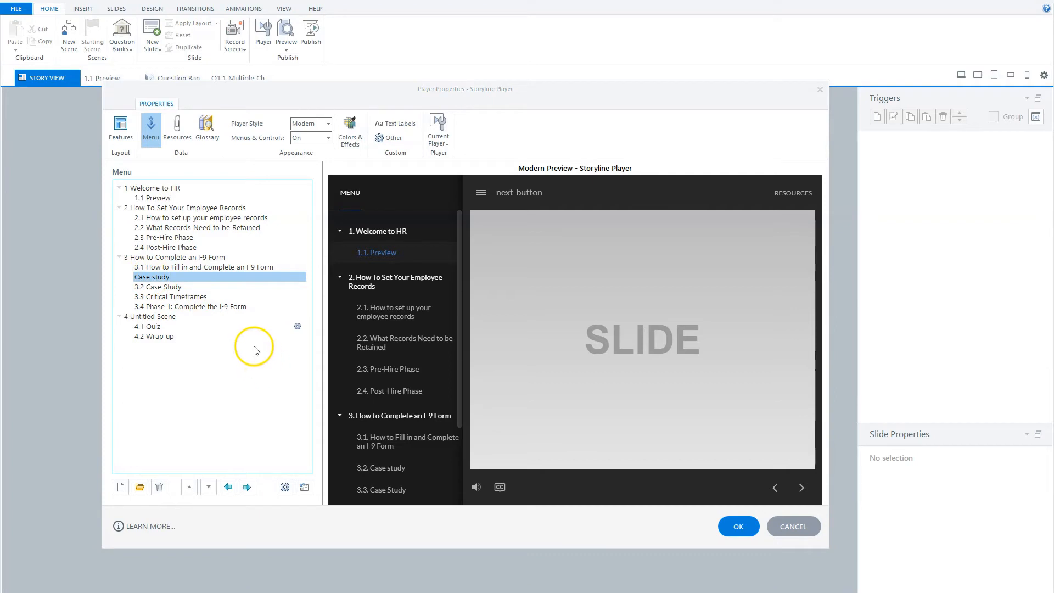
Promote the 3.2 Case Study entry out of scene 3 and demote it back to the scene's sublevel.
left_click(159, 288)
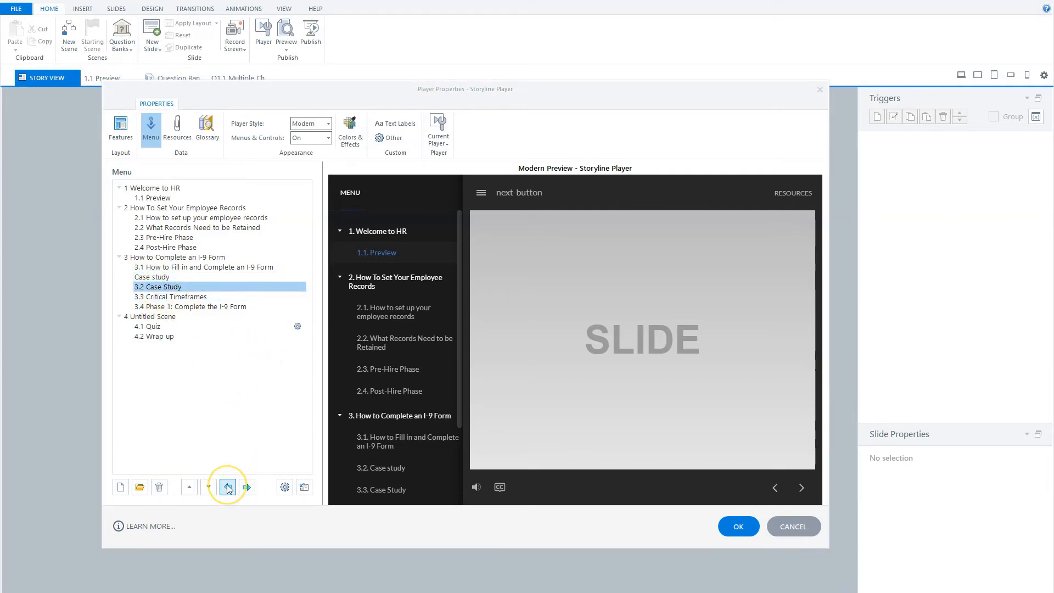
left_click(229, 488)
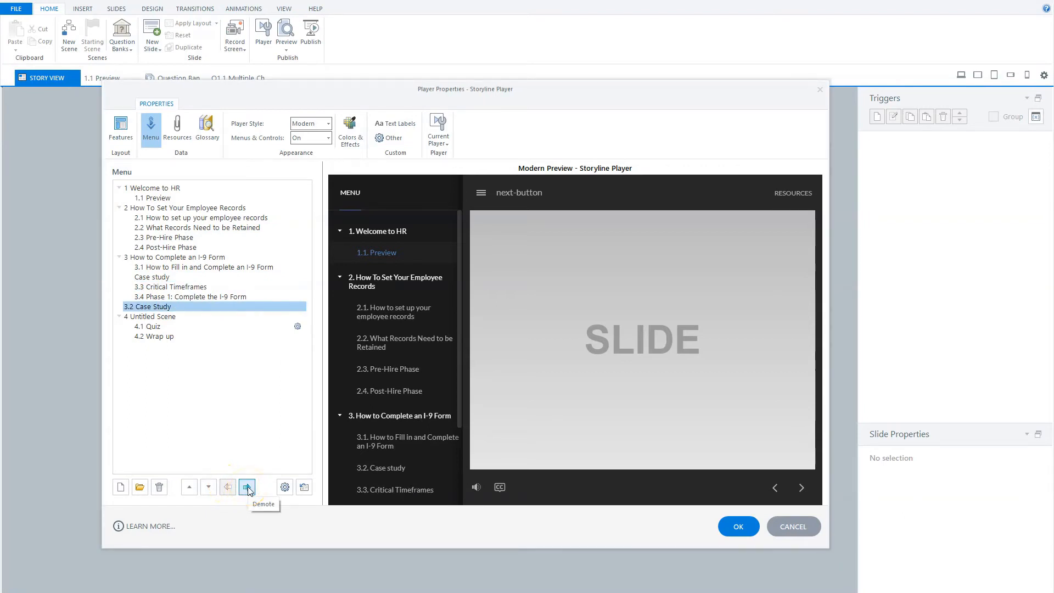
left_click(248, 487)
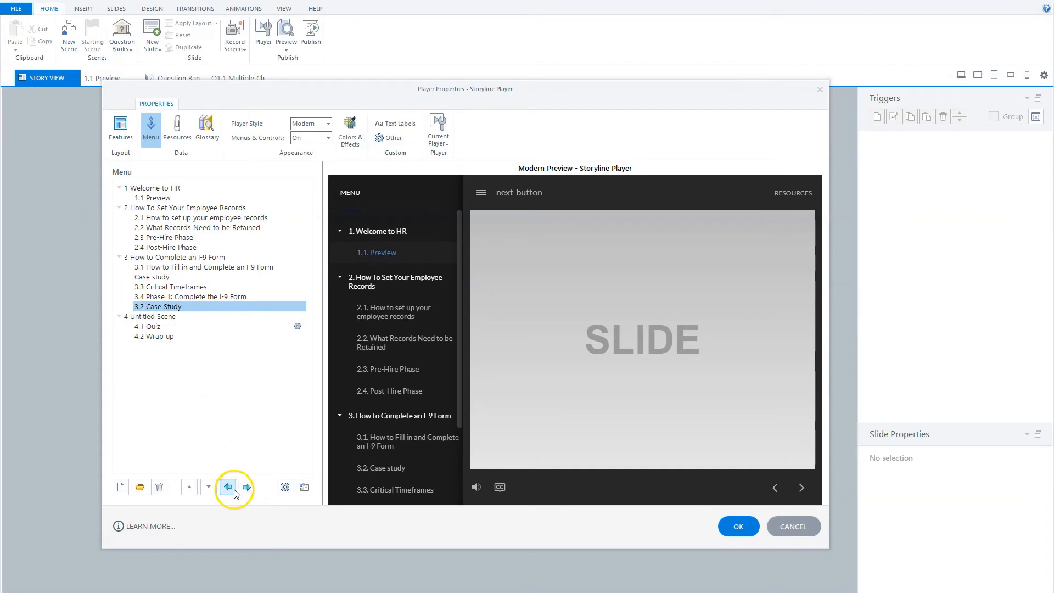
left_click(229, 488)
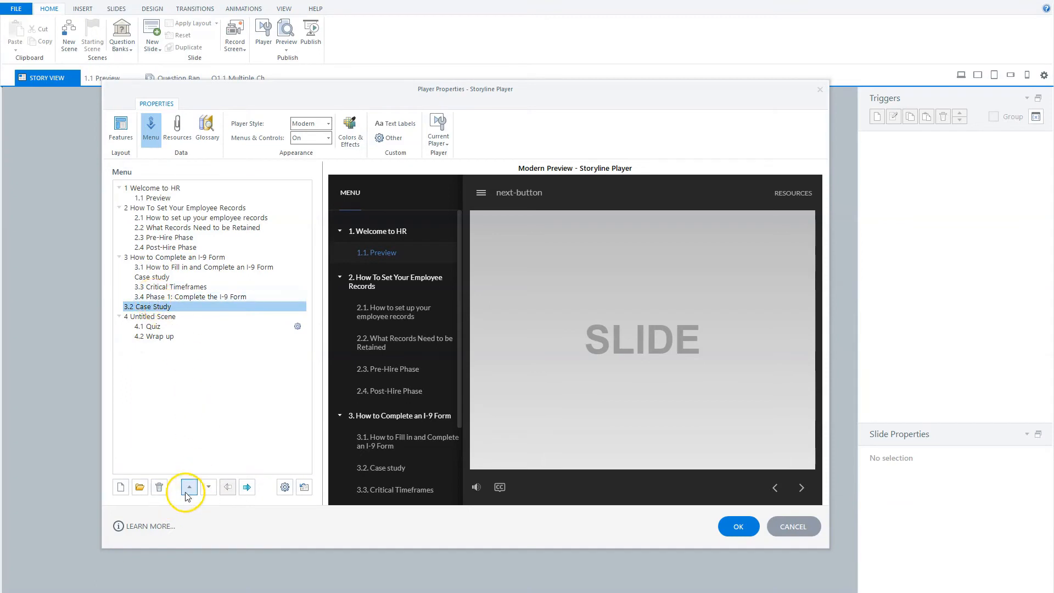
left_click(189, 487)
left_click(228, 487)
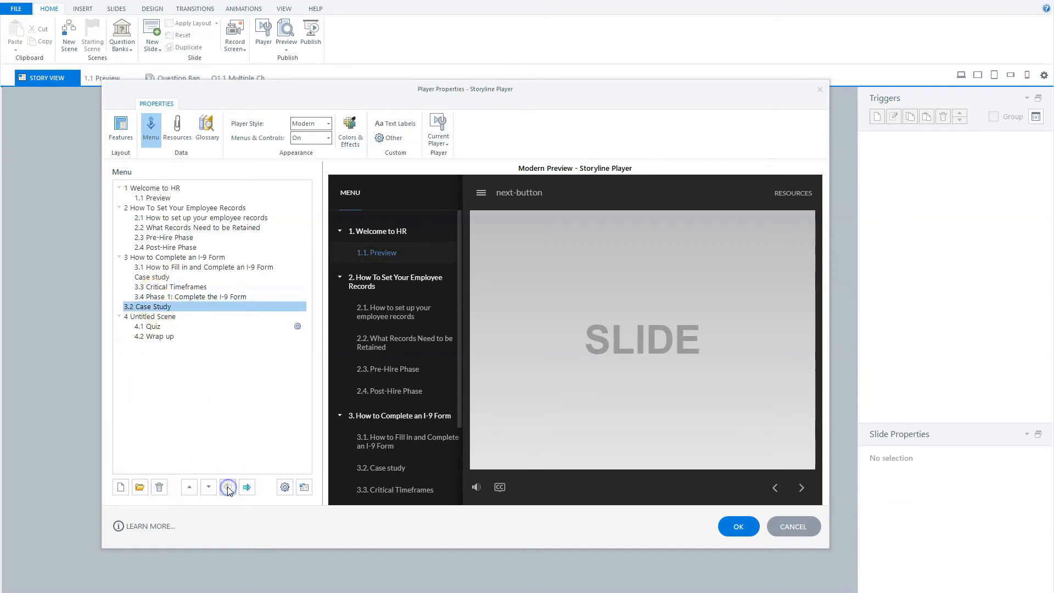
left_click(248, 487)
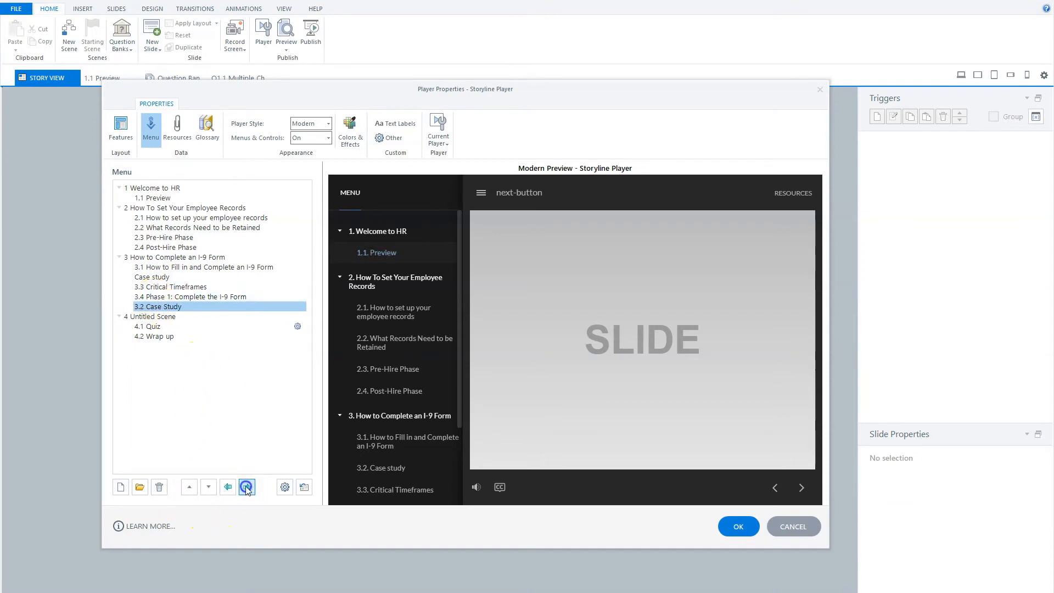
Promote the Case study heading and the 3.2 Case Study entry to the top level, with the slide entry below the heading.
left_click(163, 279)
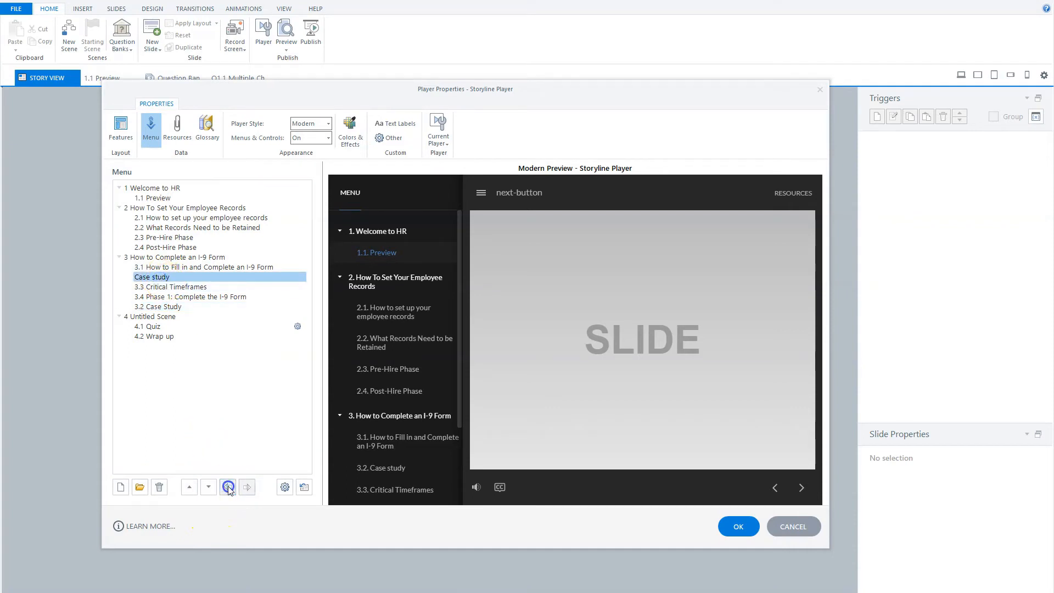
left_click(228, 487)
left_click(165, 296)
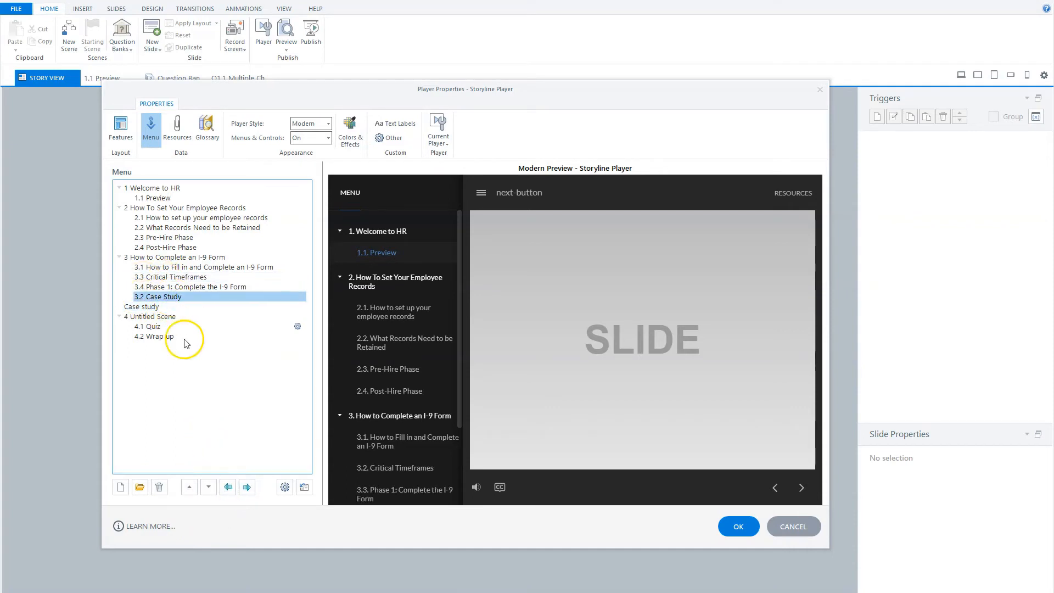
left_click(228, 489)
left_click(209, 488)
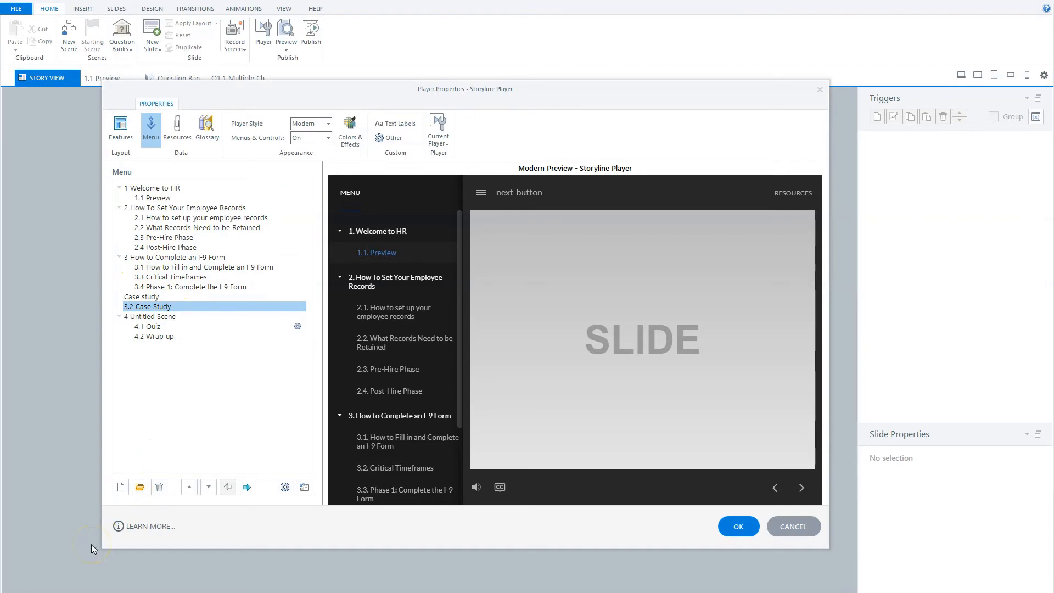
left_click(238, 340)
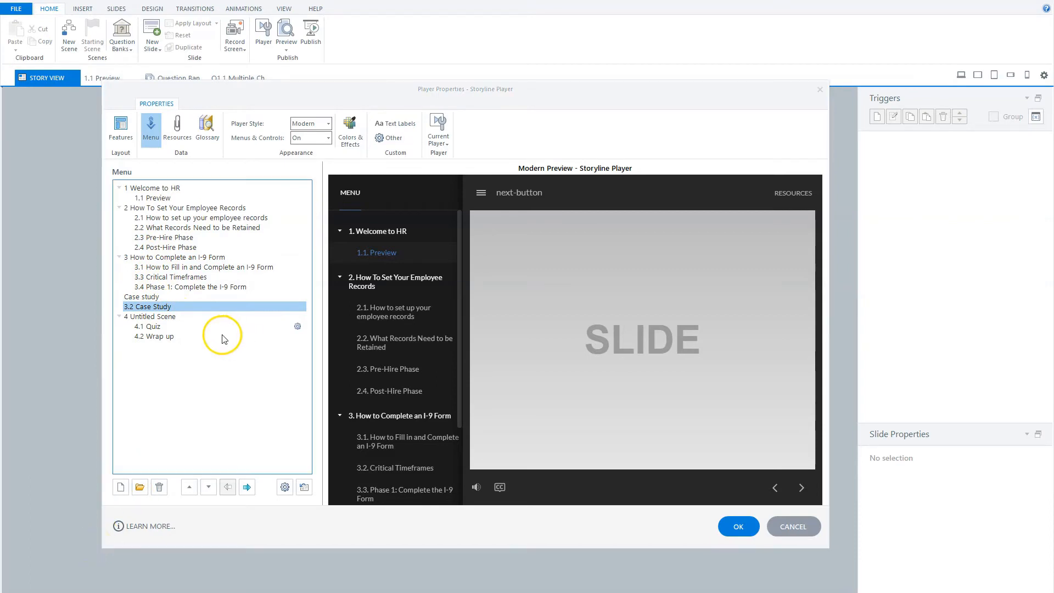
Delete the 3.4 Phase 1: Complete the I-9 Form entry from the player menu.
left_click(196, 288)
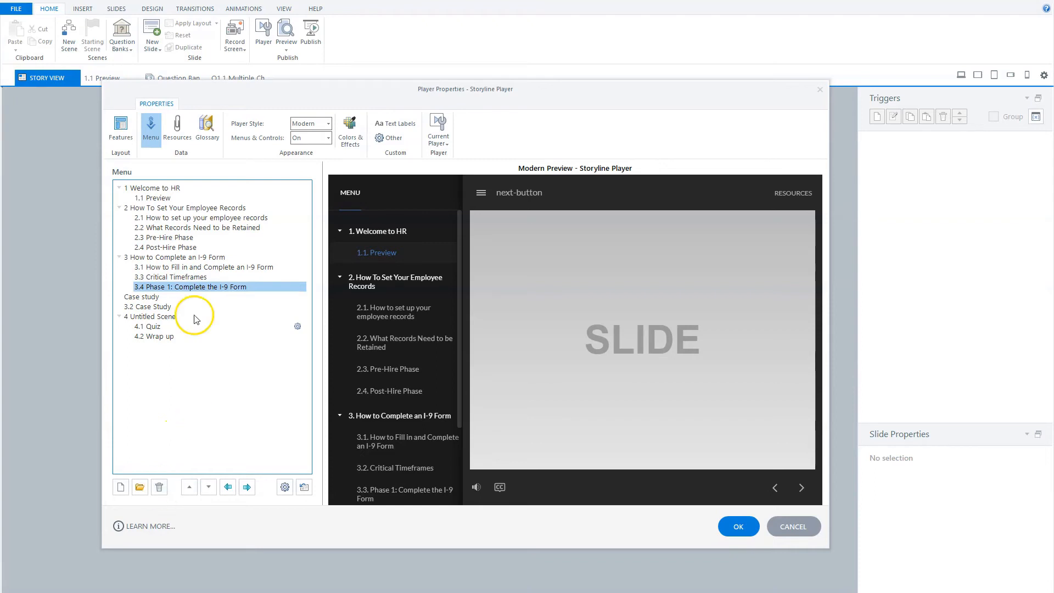
left_click(160, 488)
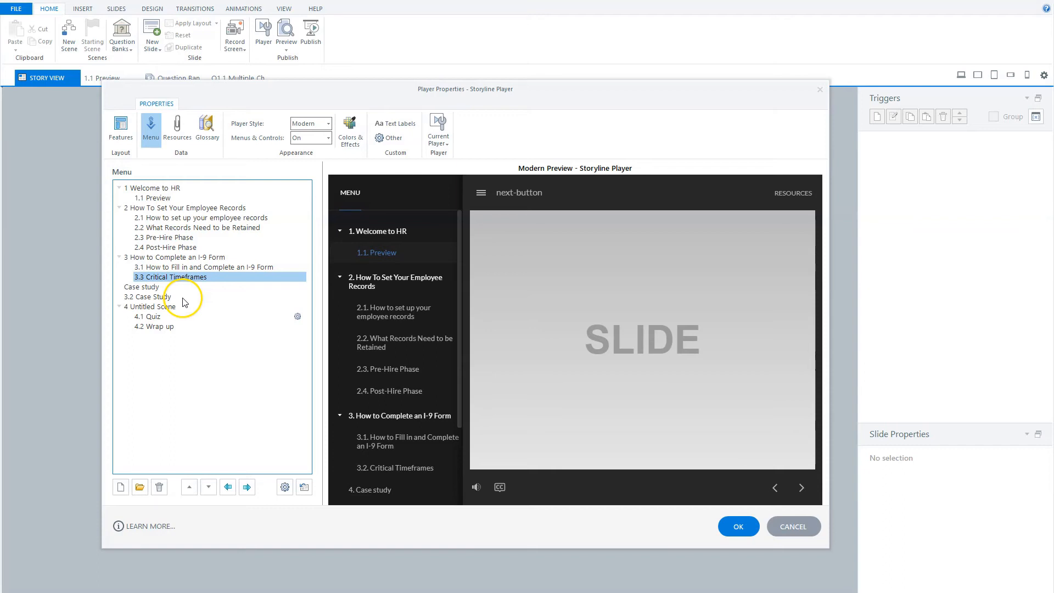
left_click(233, 406)
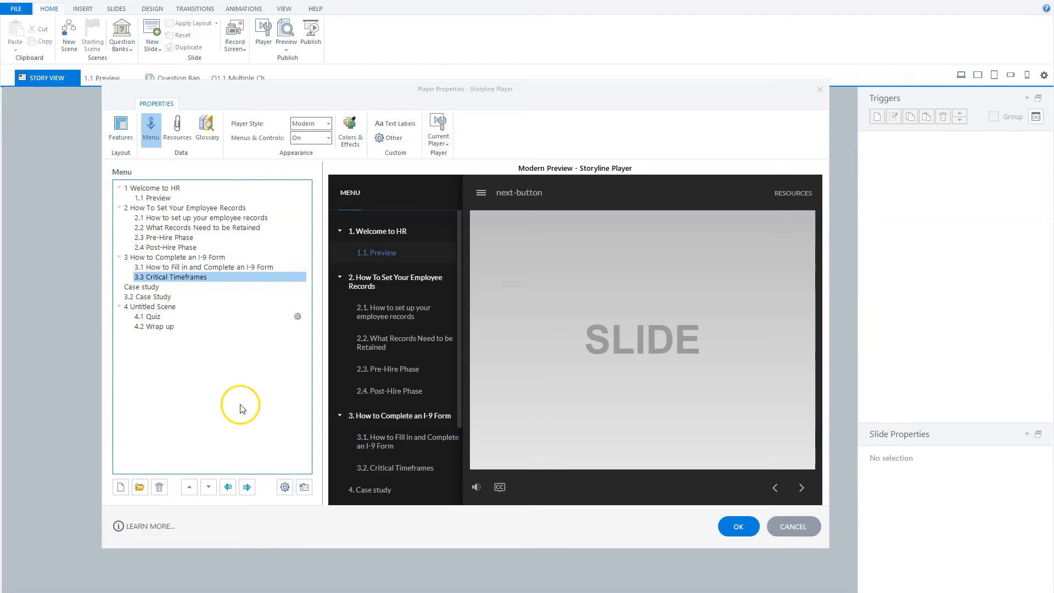
Set the menu's navigation restriction to Restricted, trying Locked in between, and apply the menu options.
left_click(285, 487)
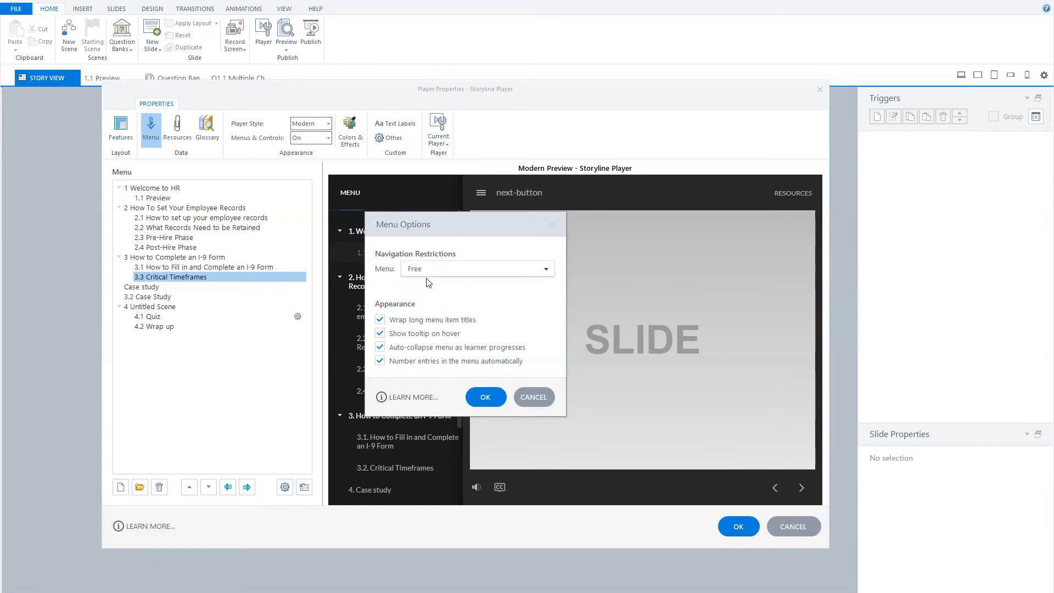
left_click(442, 268)
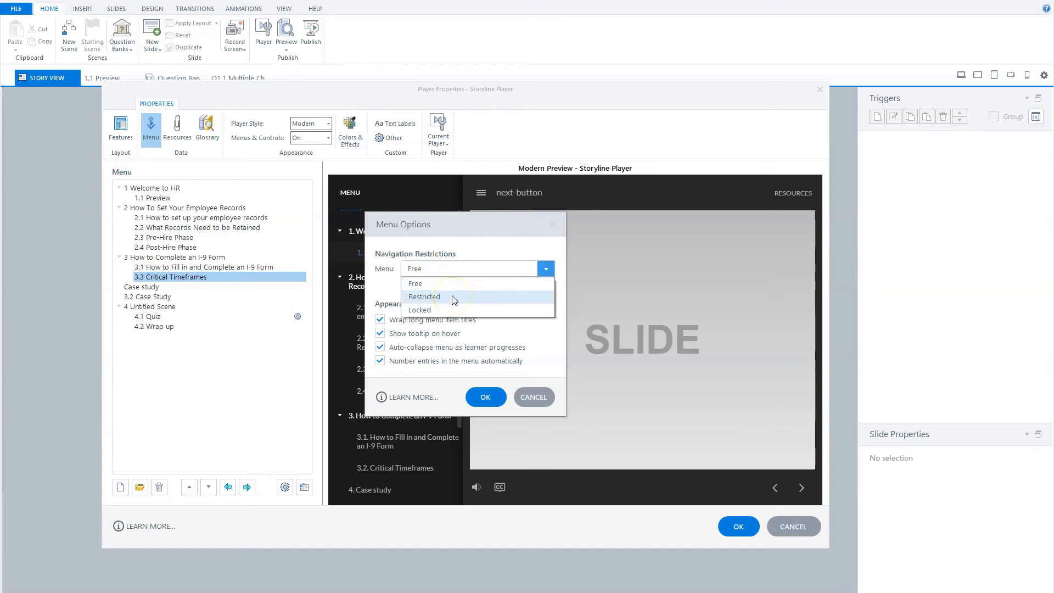
left_click(453, 297)
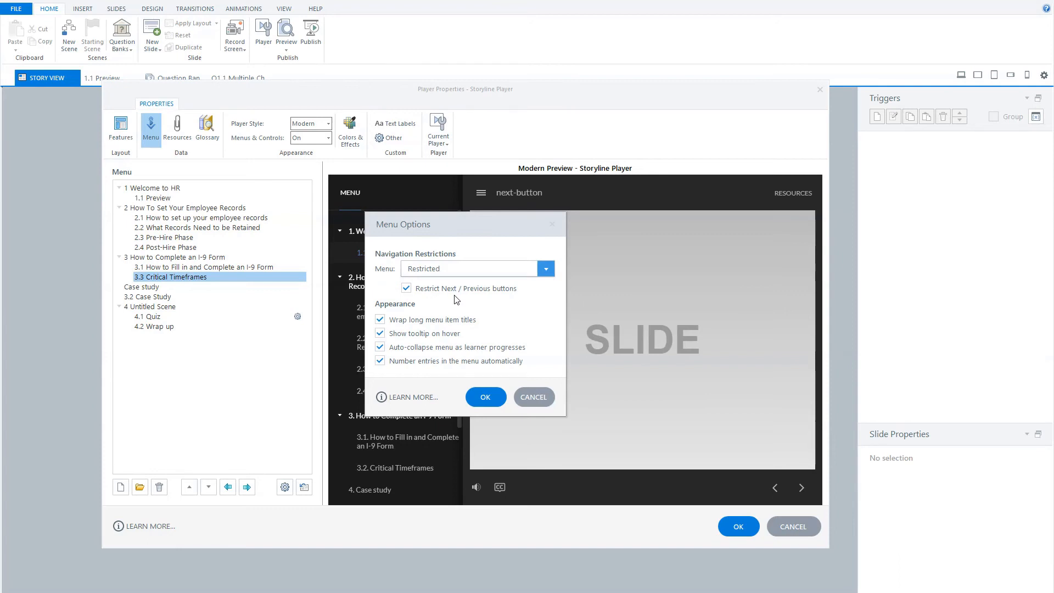
left_click(464, 270)
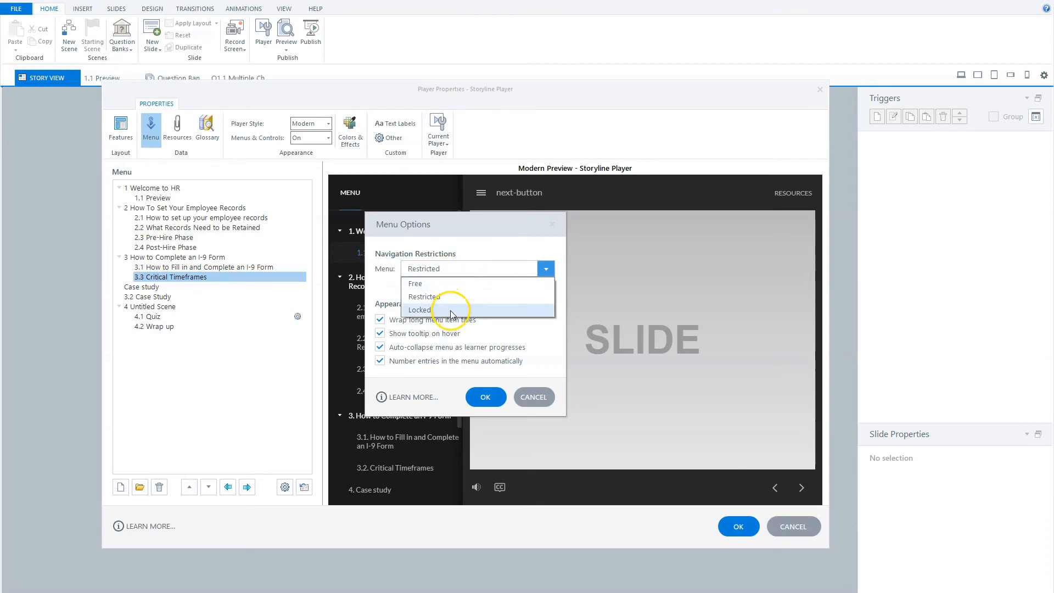
left_click(452, 311)
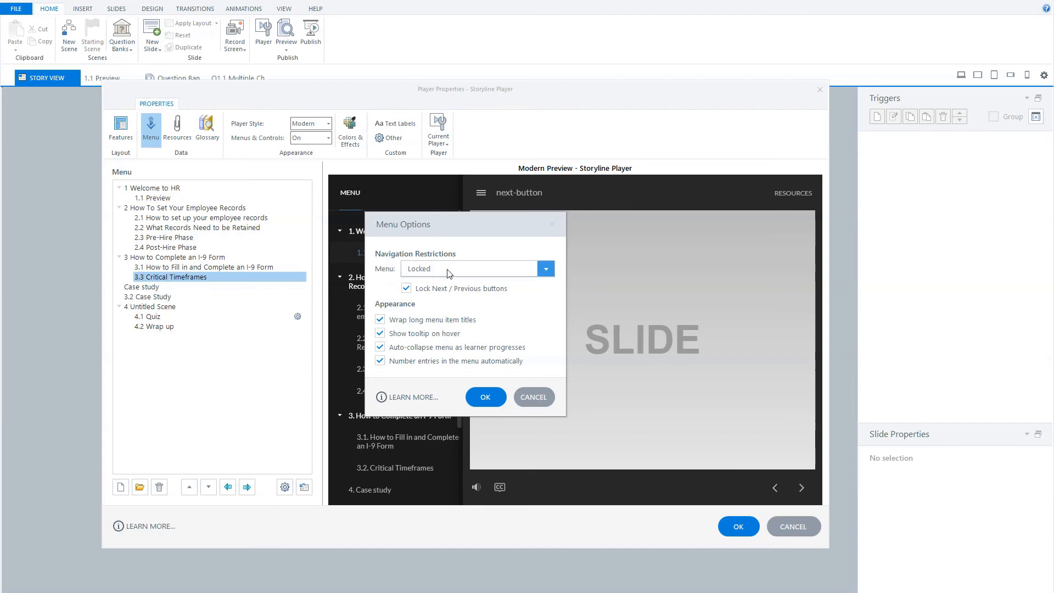
left_click(449, 272)
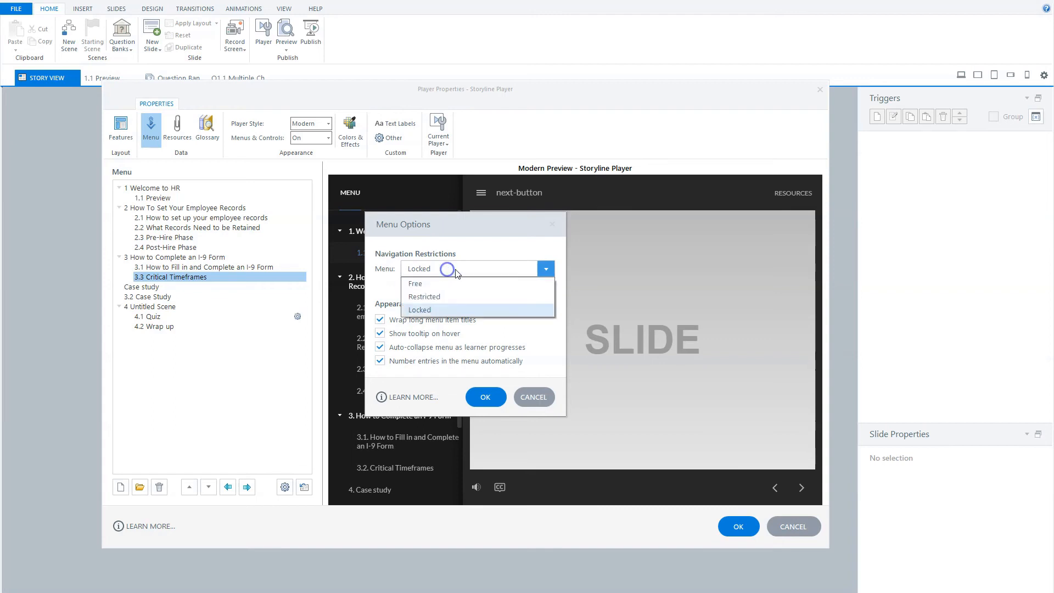
left_click(445, 296)
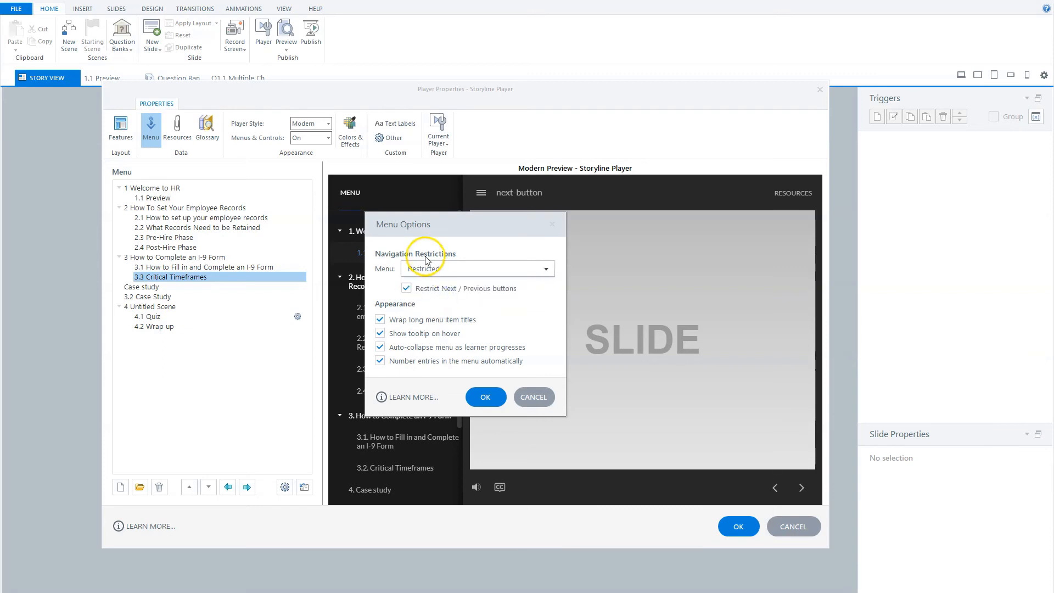
left_click(484, 398)
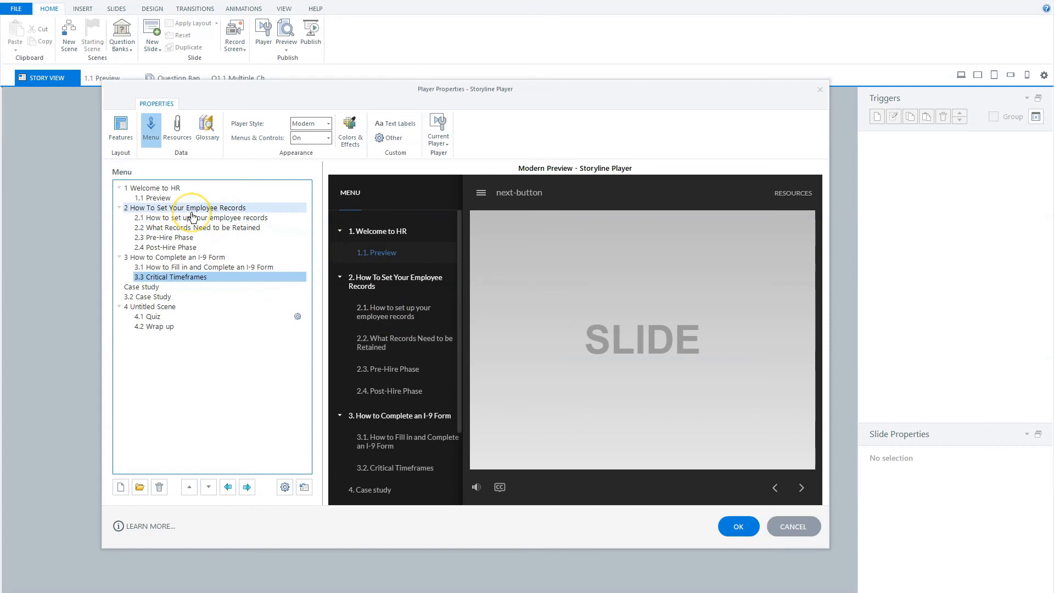
Enable the seekbar in the player features and set it to Allow drag after completion.
left_click(121, 125)
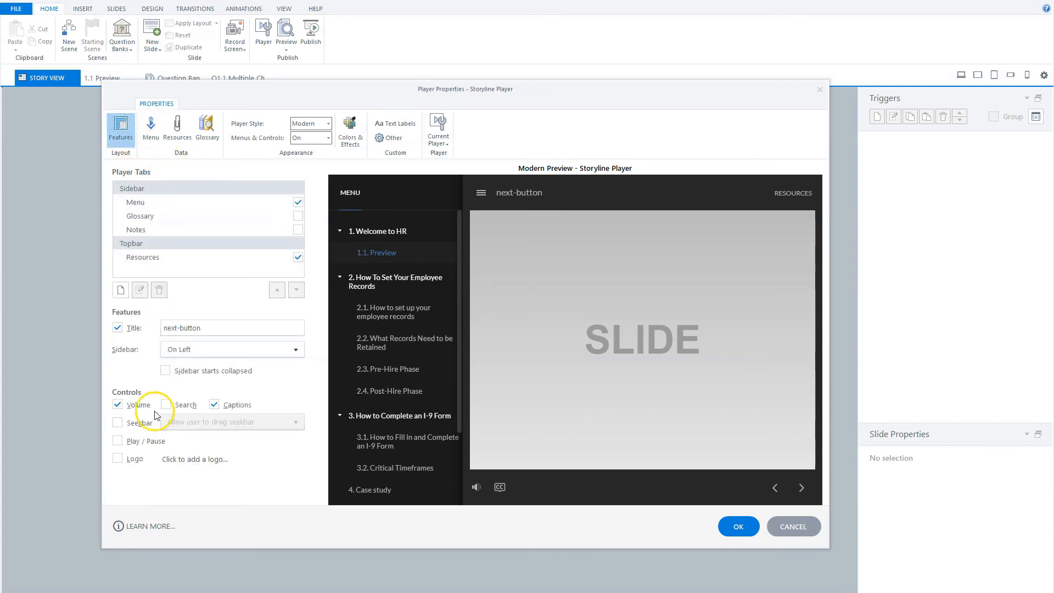
left_click(117, 423)
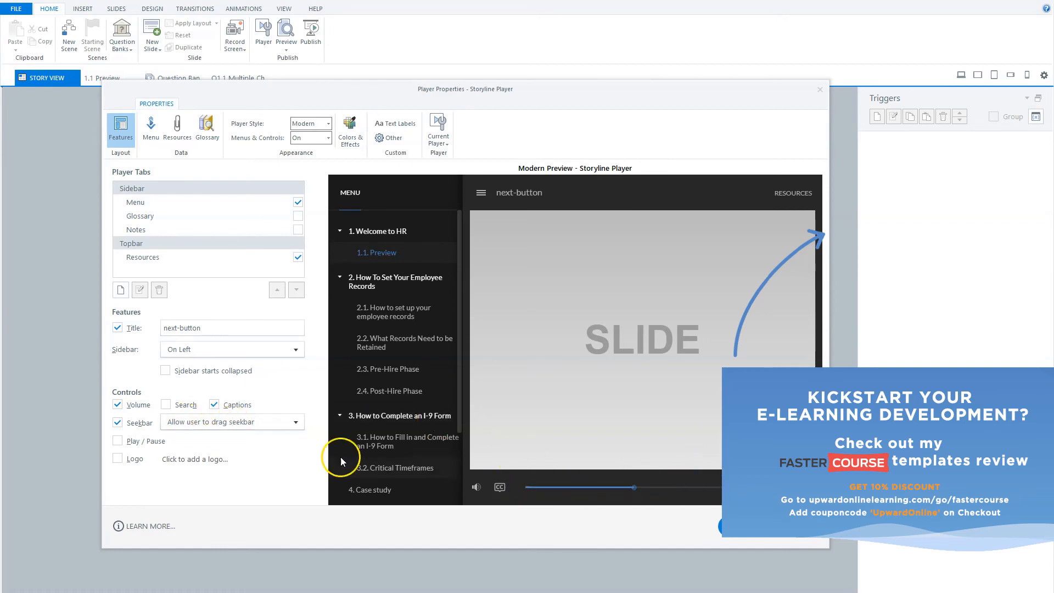
left_click(278, 424)
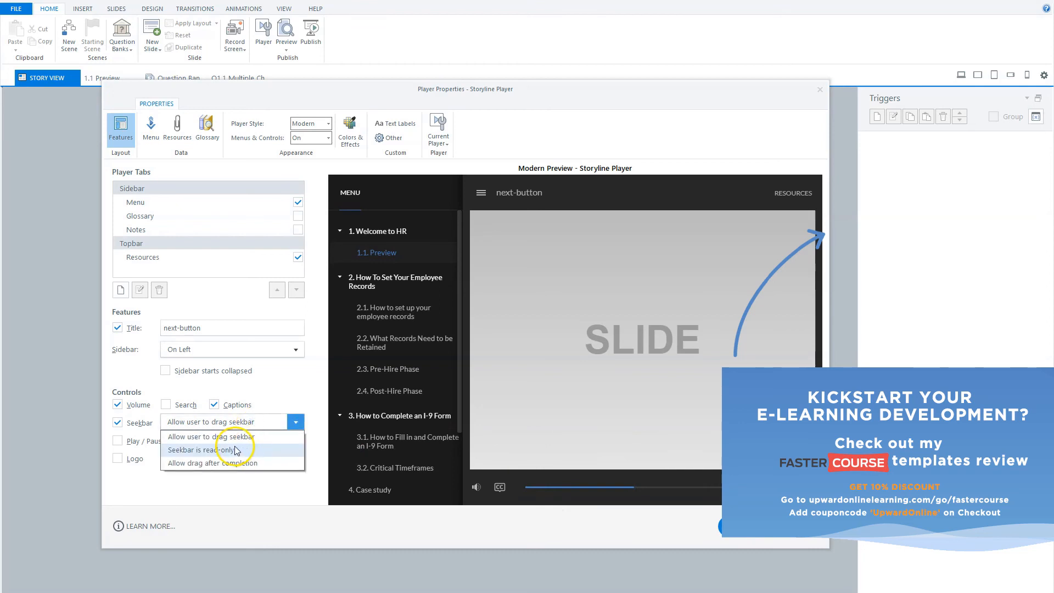
left_click(235, 451)
left_click(214, 449)
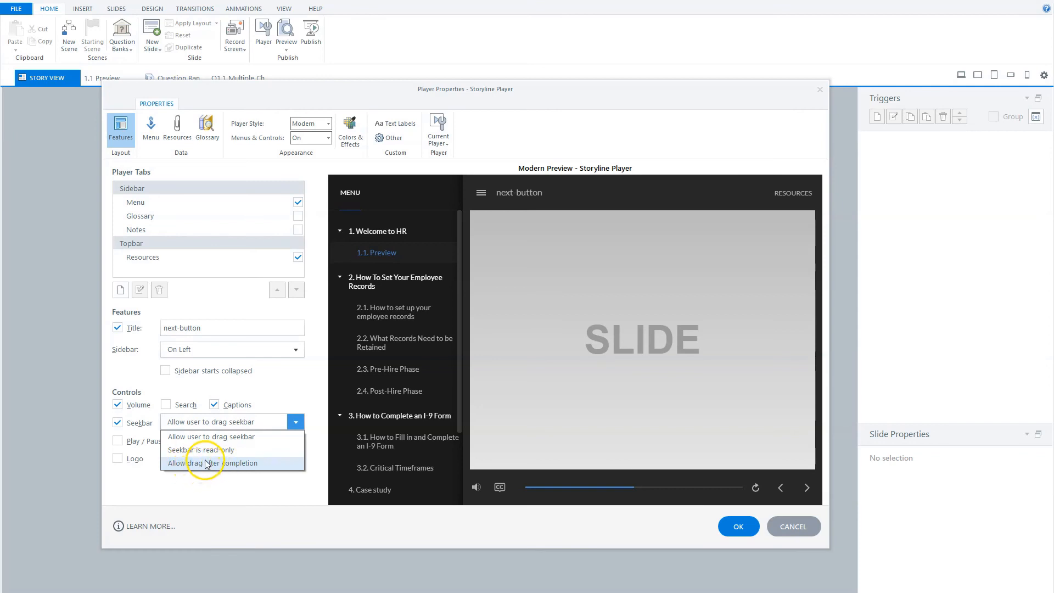
left_click(206, 463)
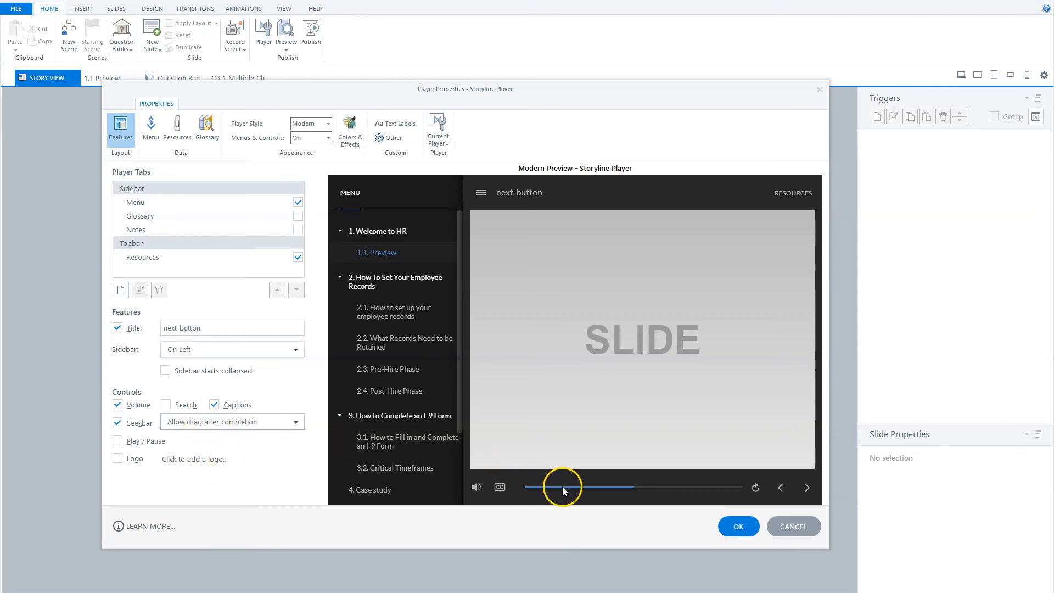